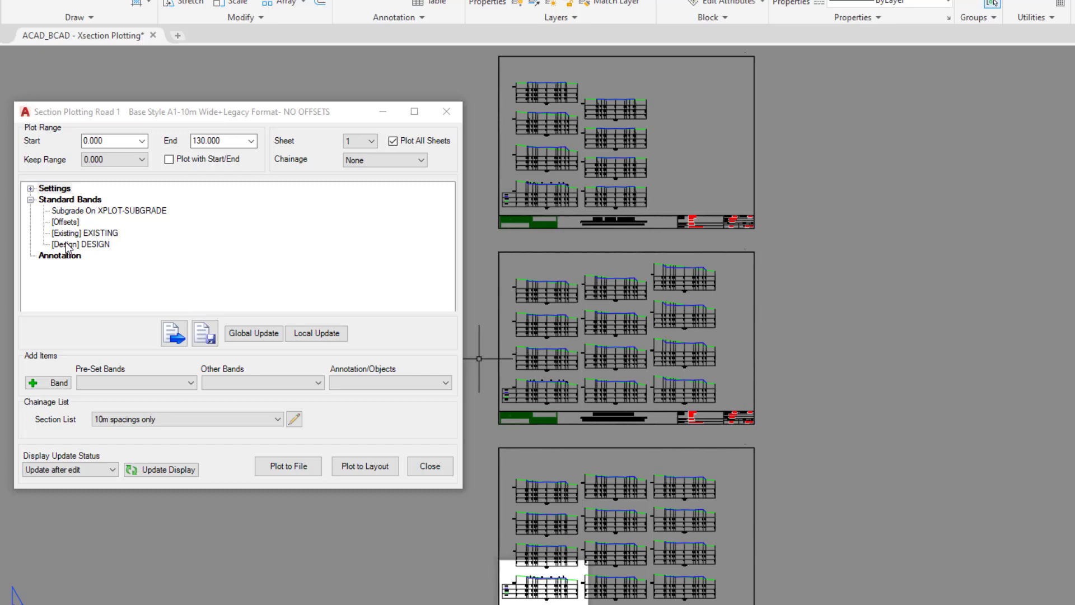
Expand the Settings and Extra Settings groups and stretch the dialog taller to show the whole tree
left_click(31, 189)
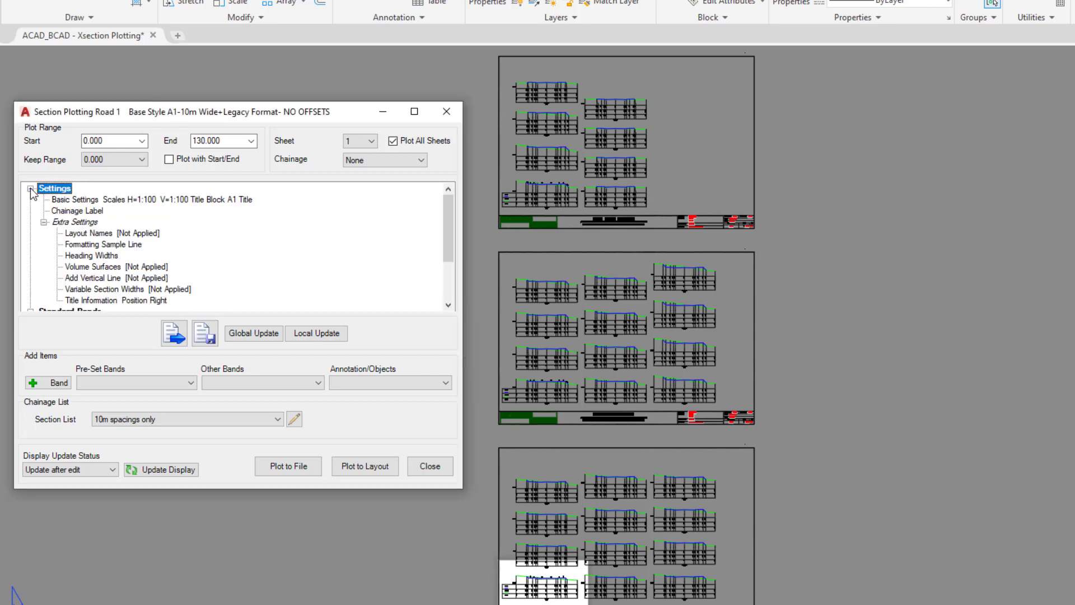
left_click(43, 223)
left_click(44, 223)
left_click_drag(462, 488, 462, 569)
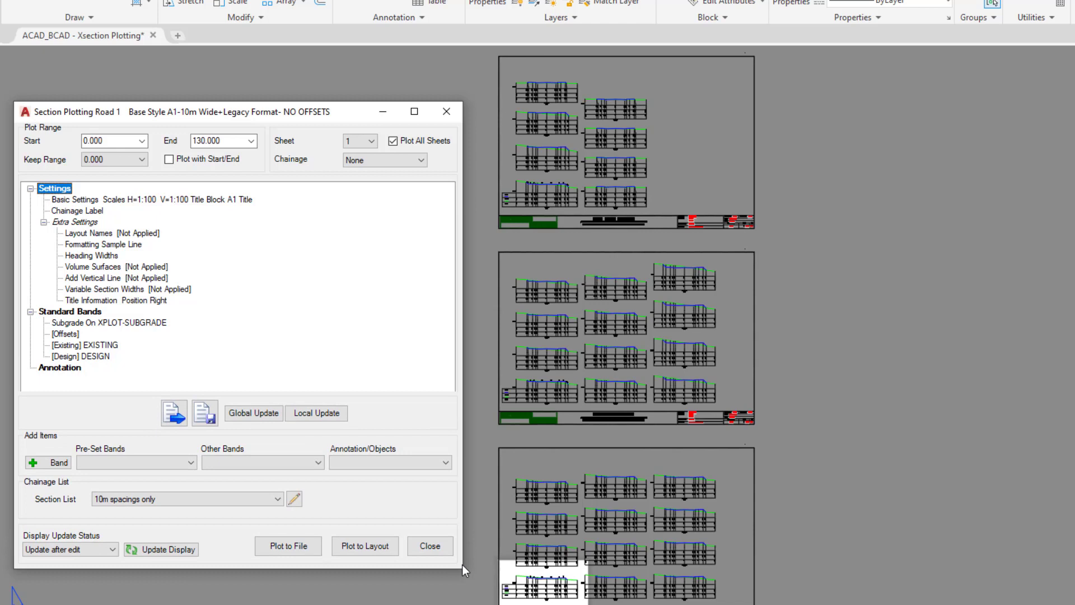
Run Update on the Basic Settings entry to refresh the Road 1 section sheets
left_click(73, 200)
key("Down")
key("Down")
key("Down")
key("Down")
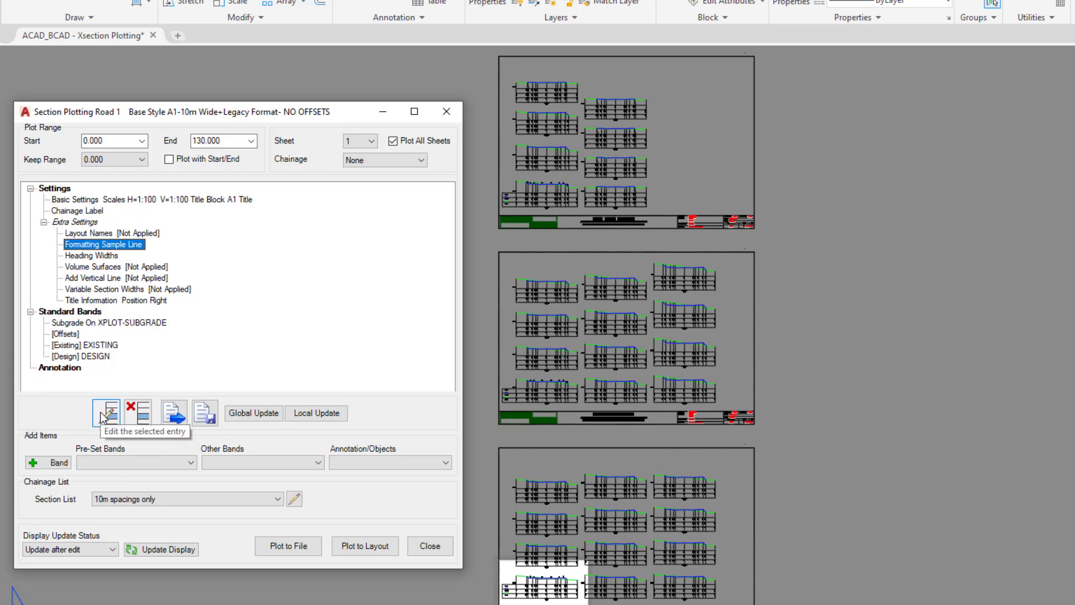
left_click(129, 201)
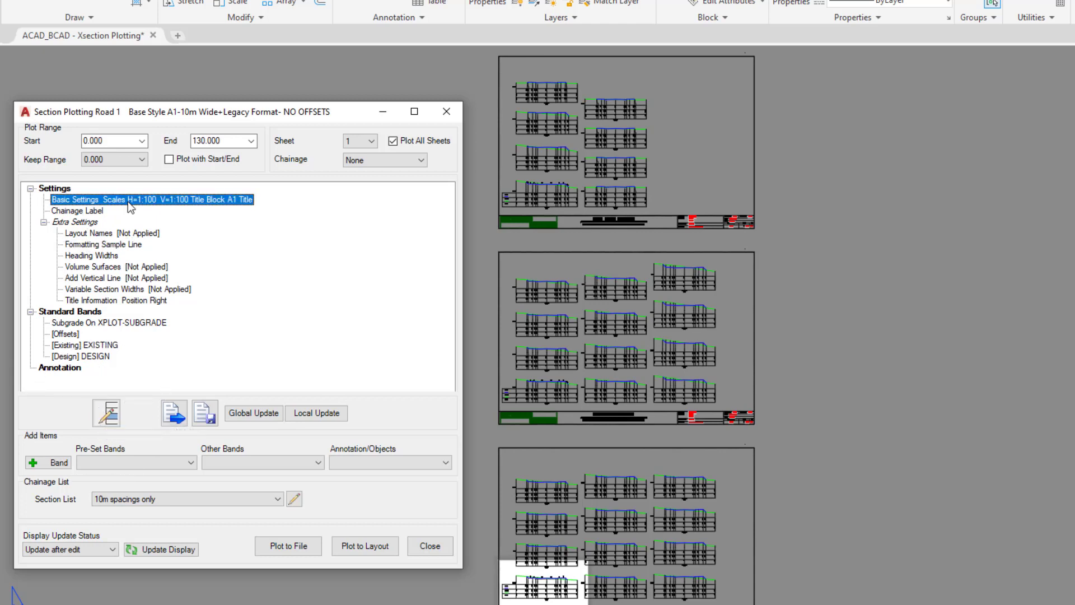
right_click(120, 205)
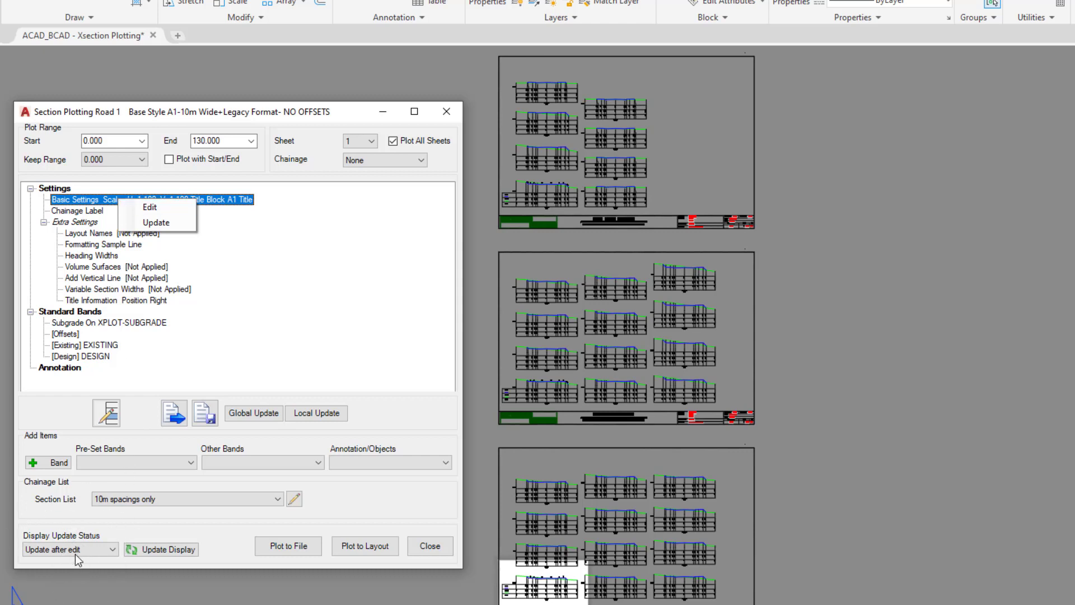
left_click(141, 223)
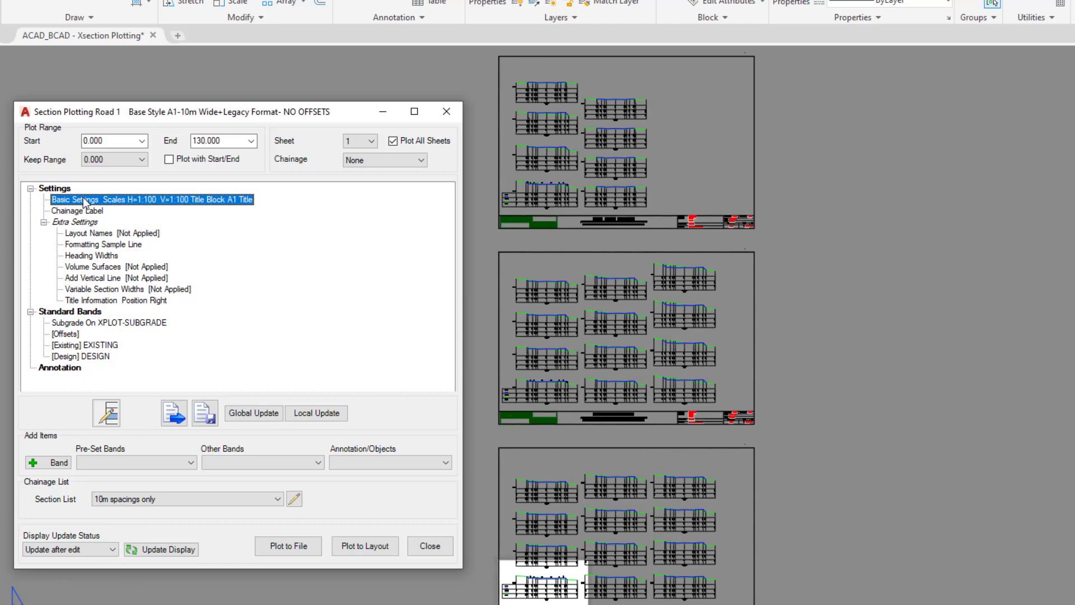
In Basic Settings, review the 1:100 scales, margins, column spacing and Fixed Row Spacing, leaving them unchanged
double_click(84, 203)
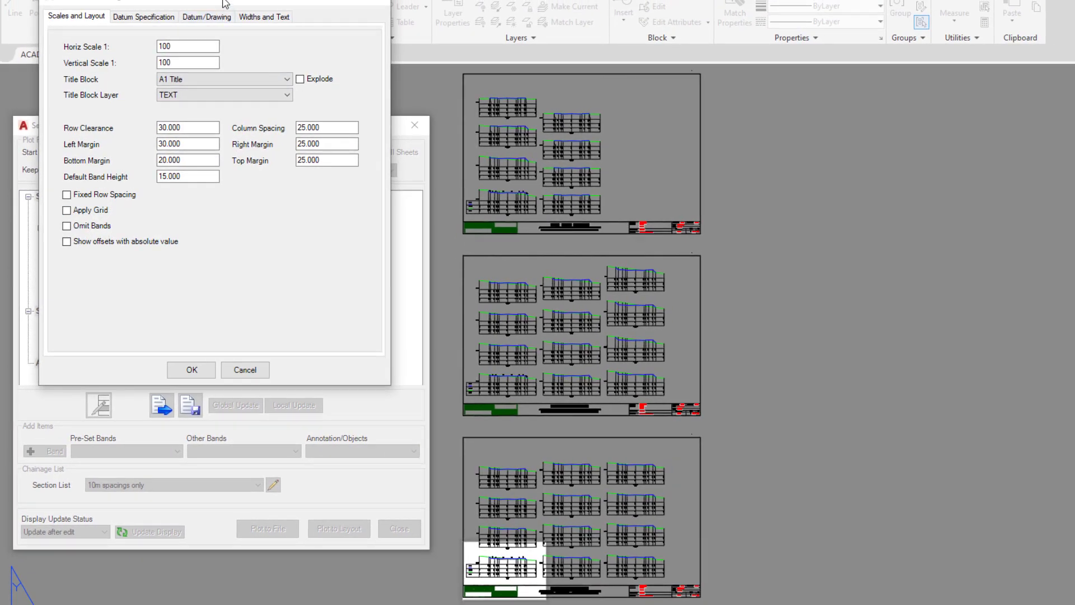
left_click_drag(224, 4, 895, 140)
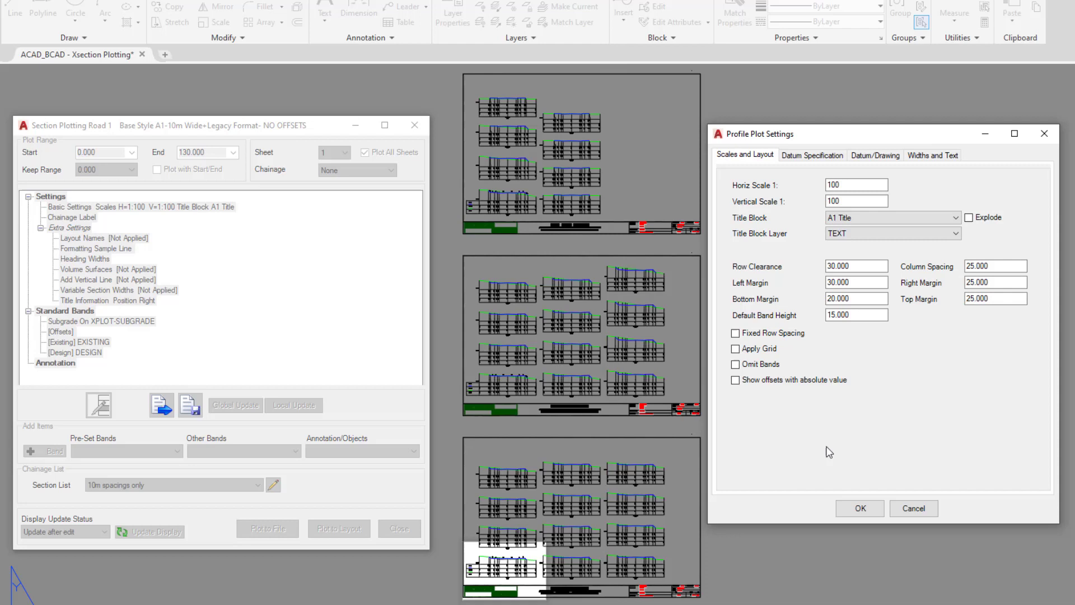
left_click(846, 187)
left_click(847, 200)
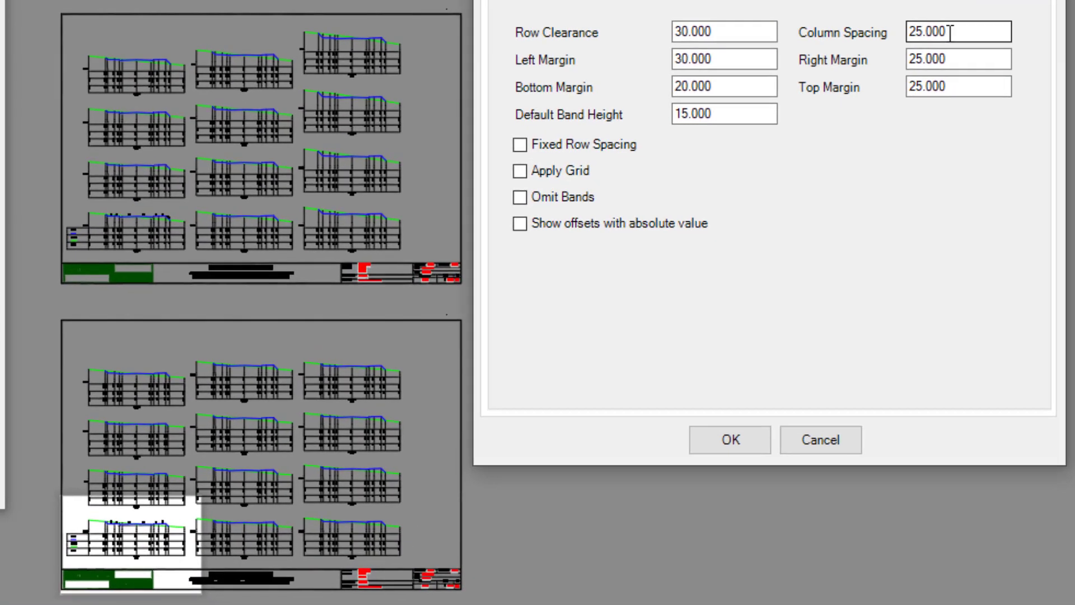
left_click_drag(996, 266, 936, 264)
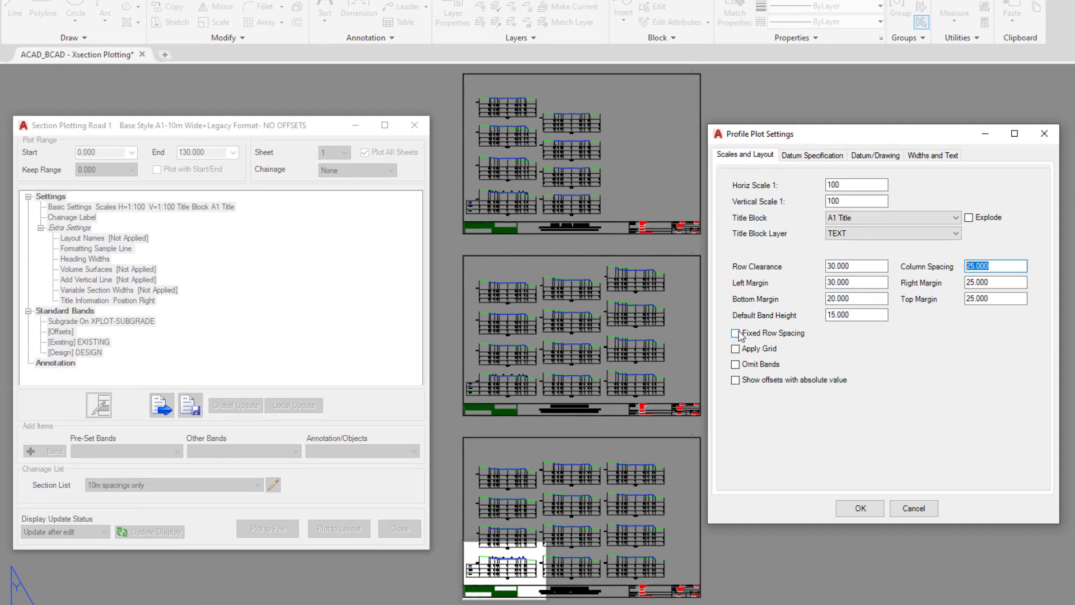
left_click(736, 333)
left_click(735, 335)
Move through the Datum Specification and Datum/Drawing pages to Widths and Text, showing symmetric 10.000 end offsets
left_click(811, 157)
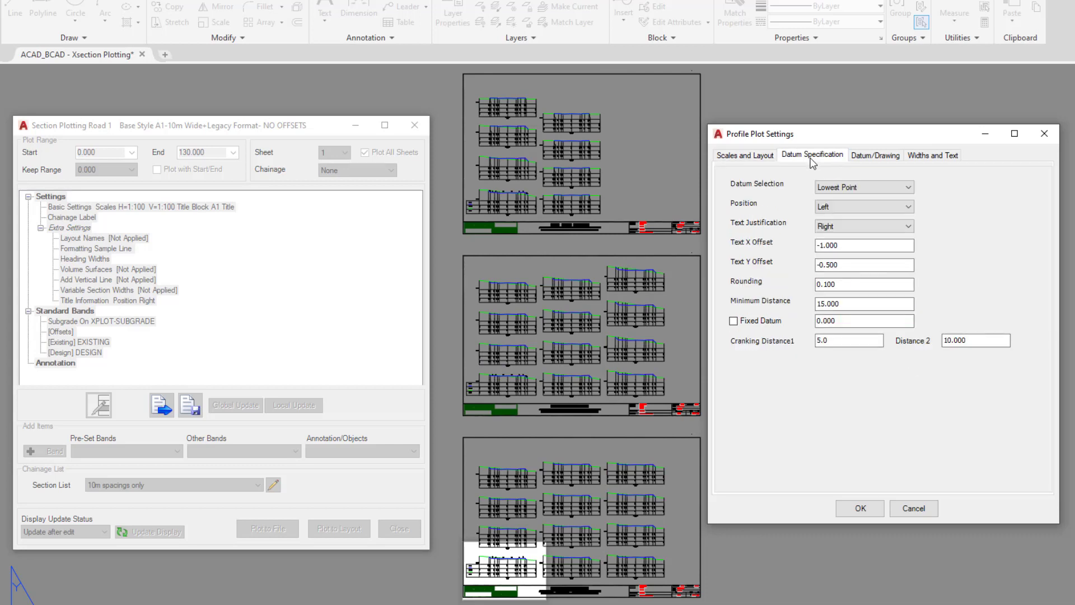
left_click(873, 156)
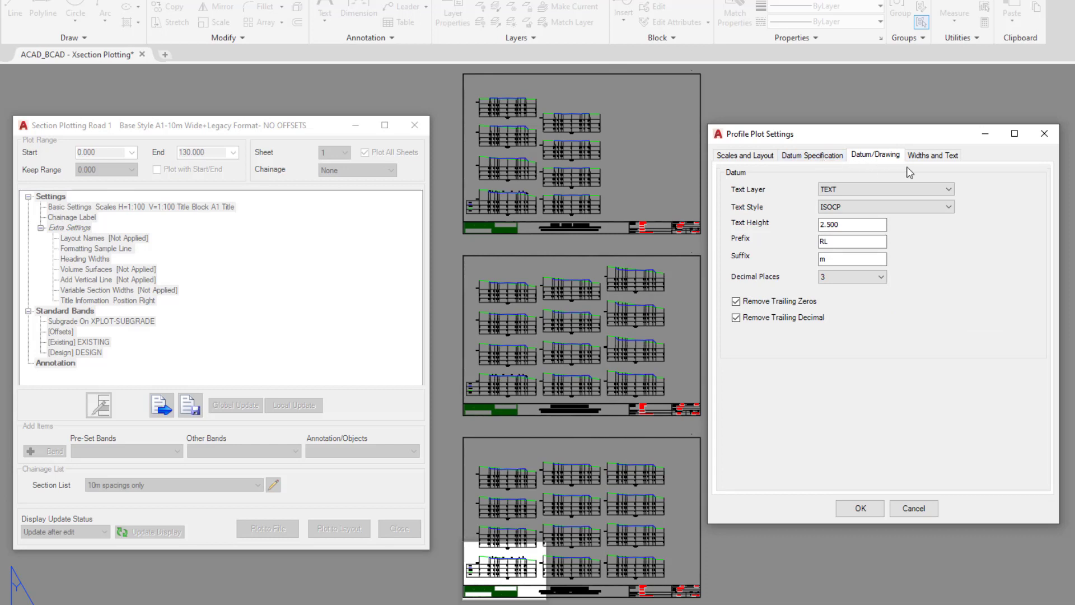
left_click(932, 157)
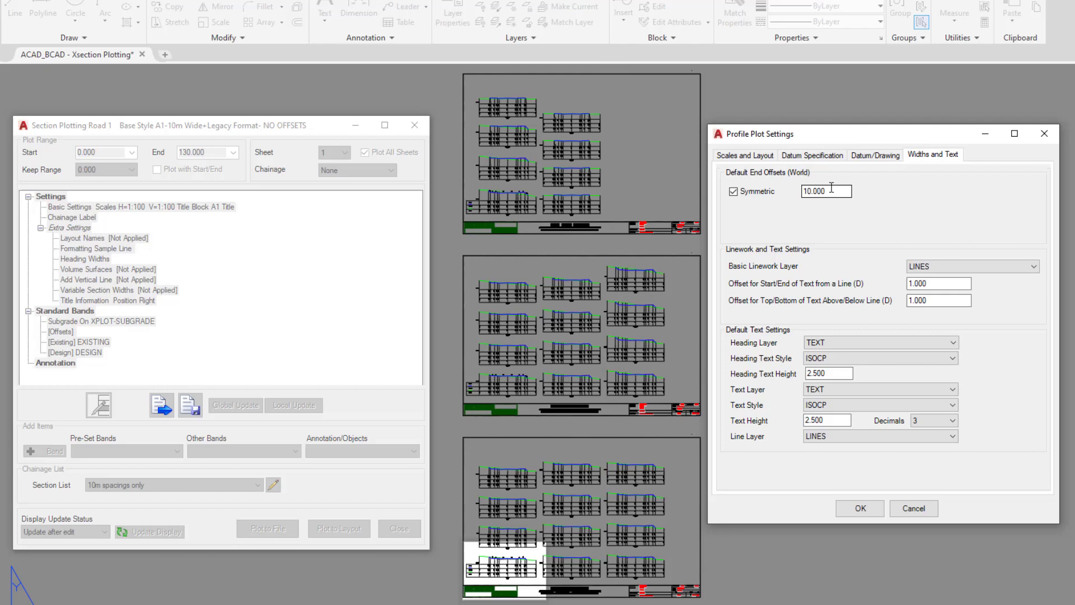
Turn off Symmetric and set Left Text and Left Lines end offsets to -7.5, keeping right at 10.000
left_click(733, 191)
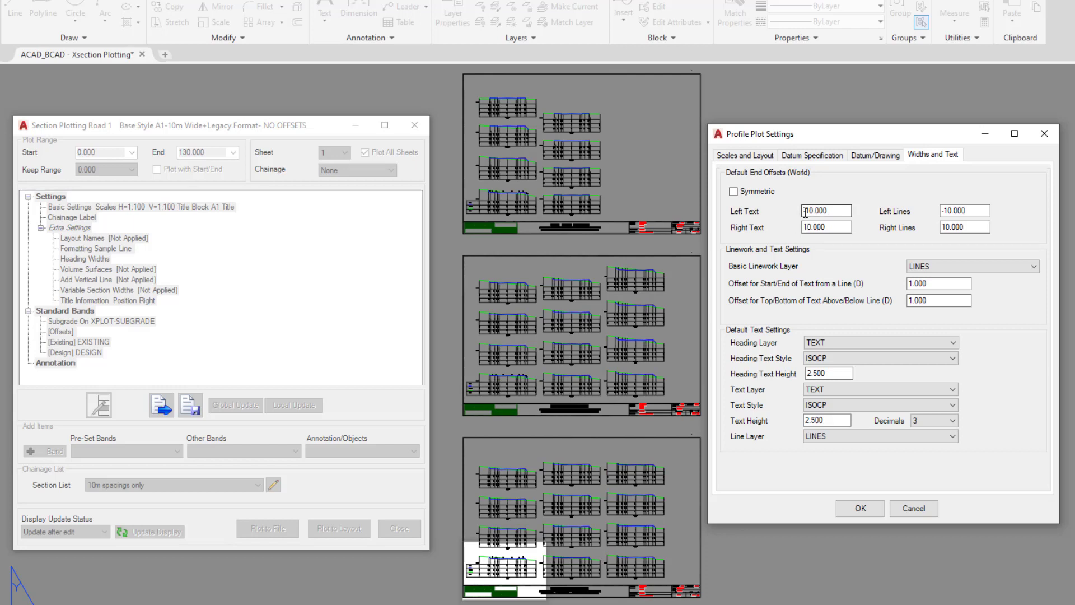
left_click(814, 212)
left_click(945, 210)
left_click(804, 210)
double_click(804, 211)
type("-7.5")
double_click(971, 210)
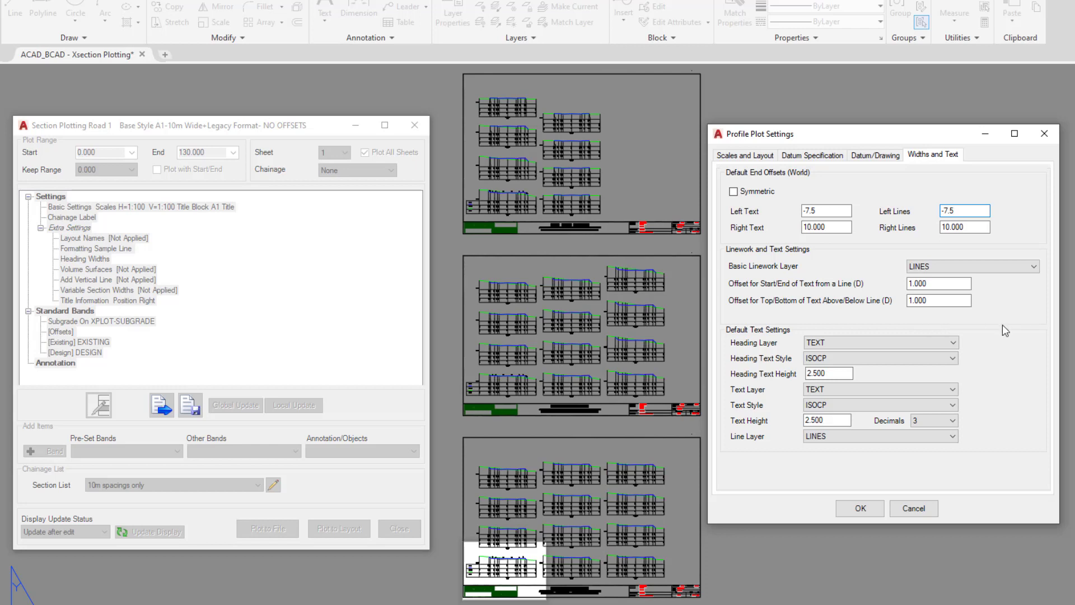
left_click(990, 361)
left_click(990, 361)
left_click(860, 509)
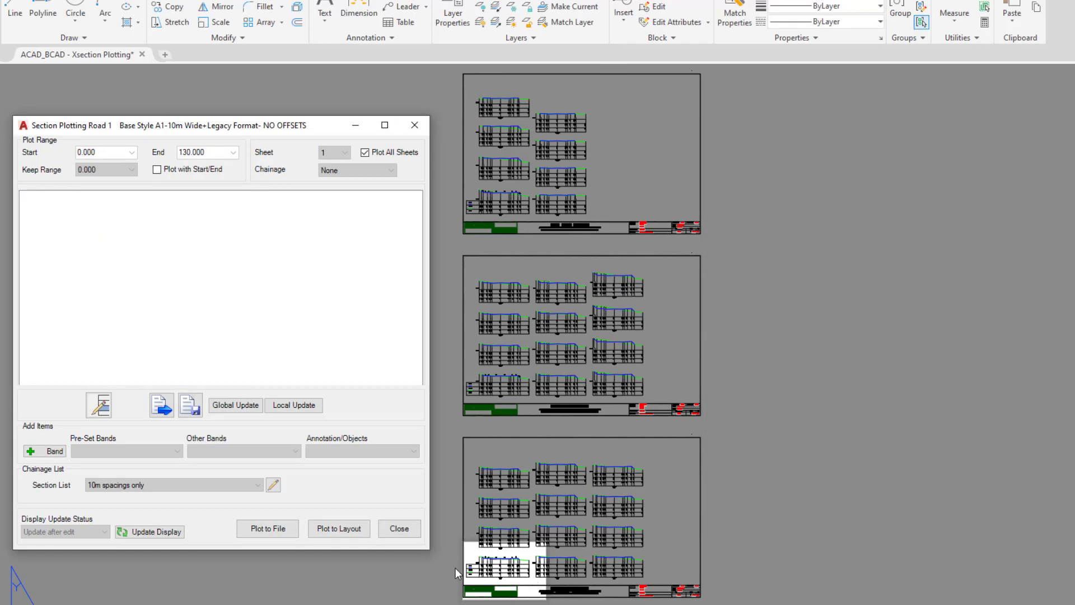
middle_click_drag(456, 571, 523, 444)
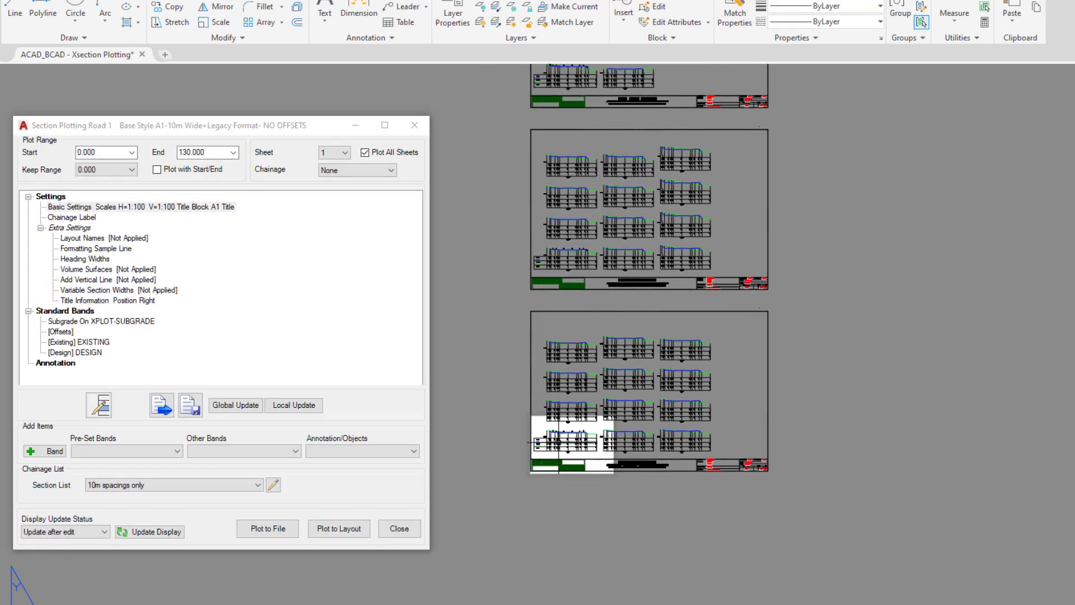
scroll(558, 443, "up", 8)
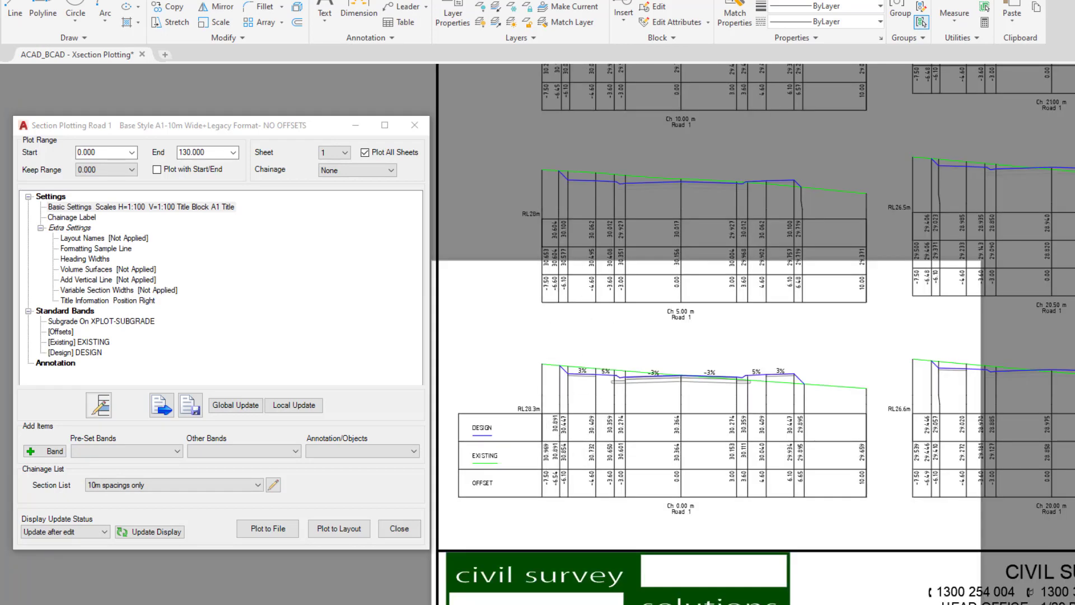
scroll(627, 271, "down", 6)
scroll(488, 289, "up", 10)
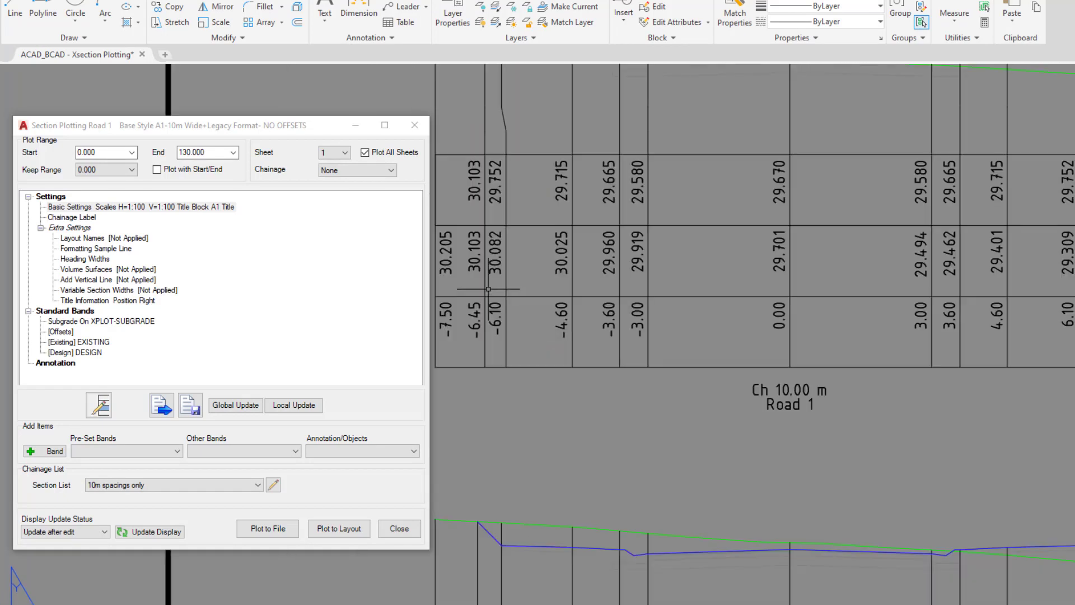
scroll(488, 289, "down", 5)
scroll(659, 274, "up", 3)
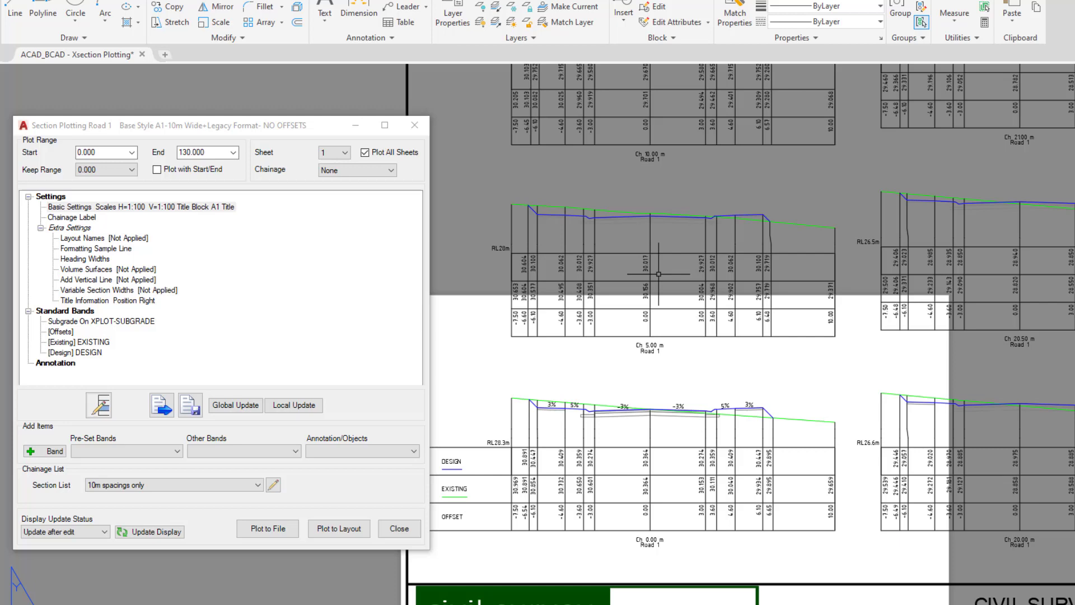
middle_click_drag(611, 436, 679, 338)
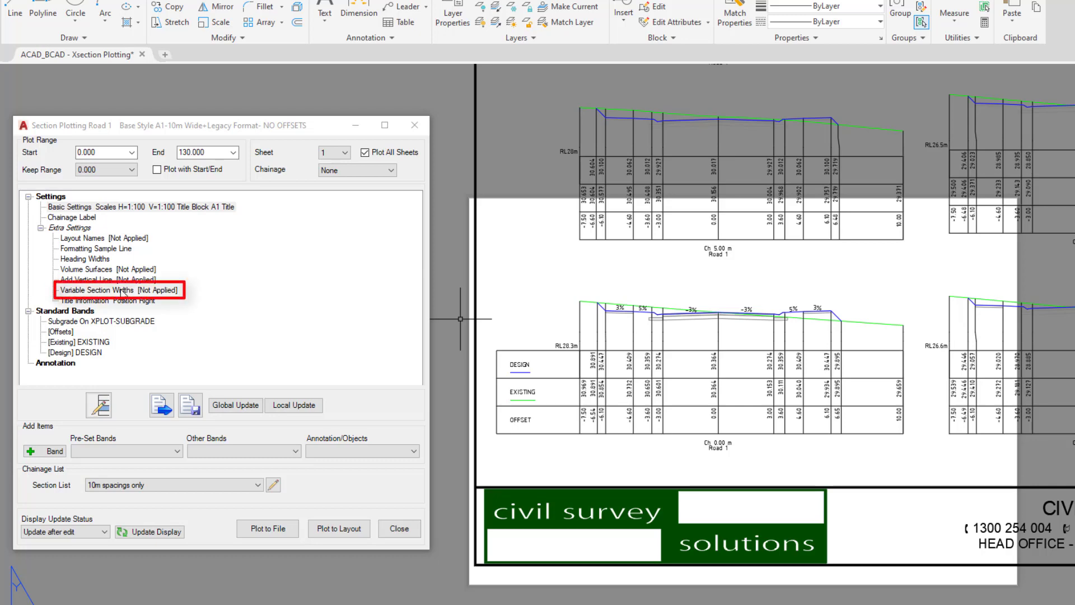
Set Variable Section Widths Linework Left and Text Left to 'Batters, less offset of' 1
double_click(122, 290)
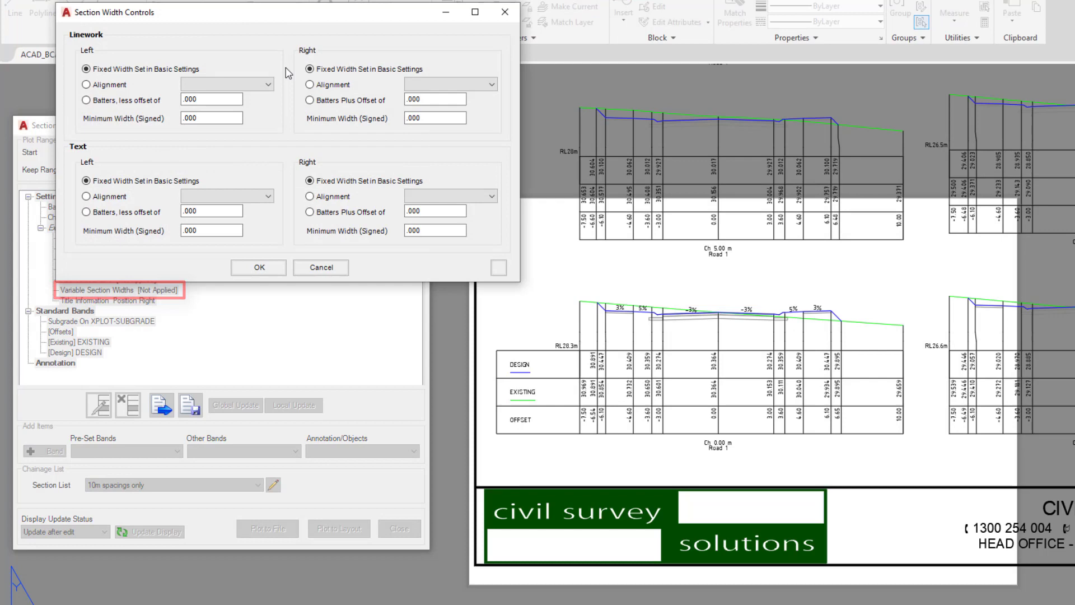
left_click_drag(267, 15, 674, 149)
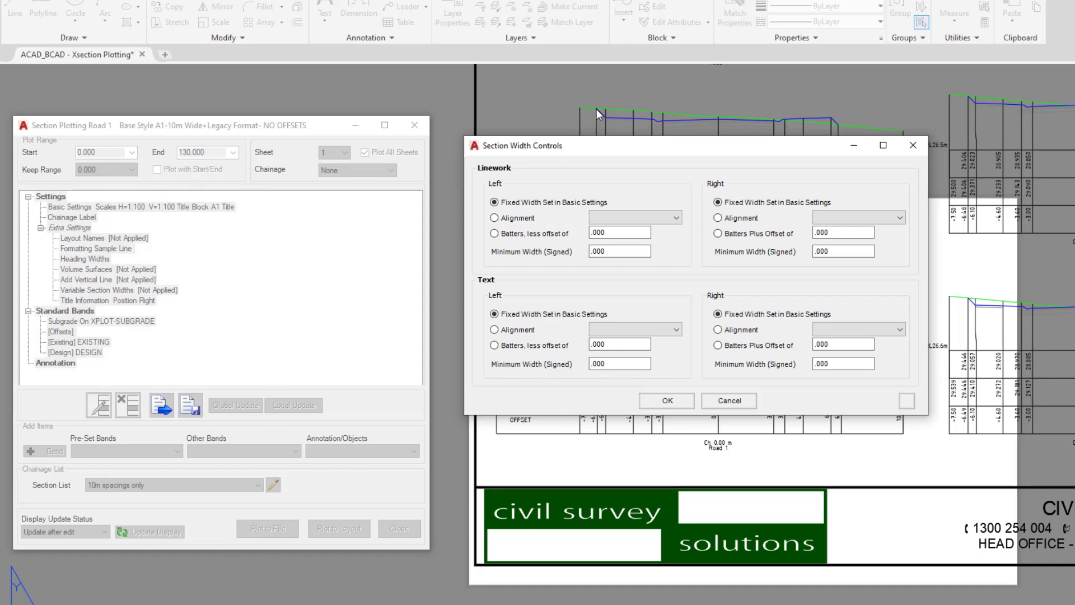
left_click(494, 233)
double_click(604, 232)
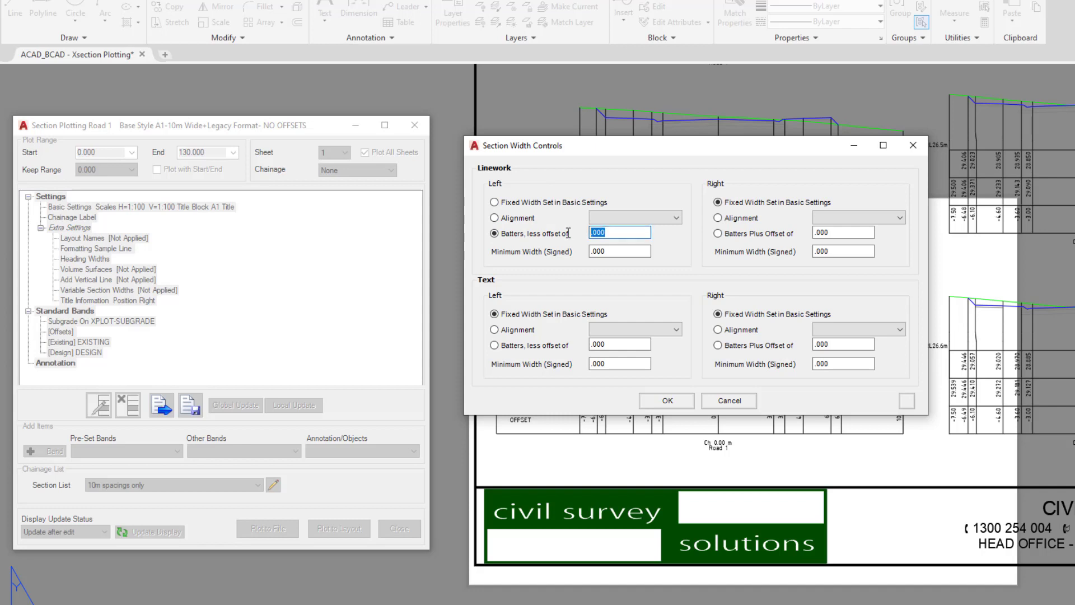
type("1")
left_click(493, 344)
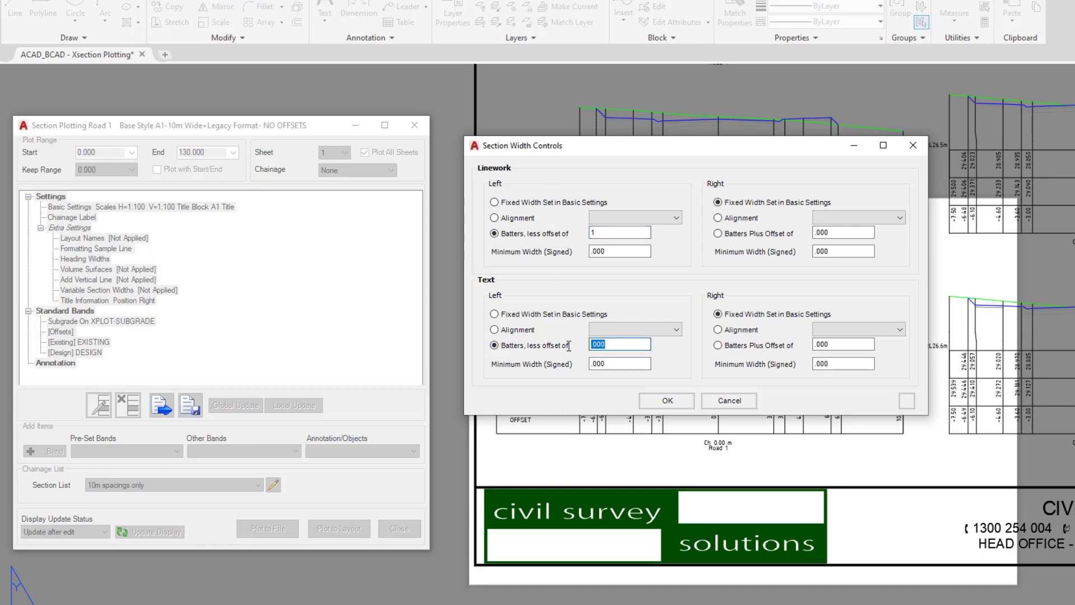
type("1")
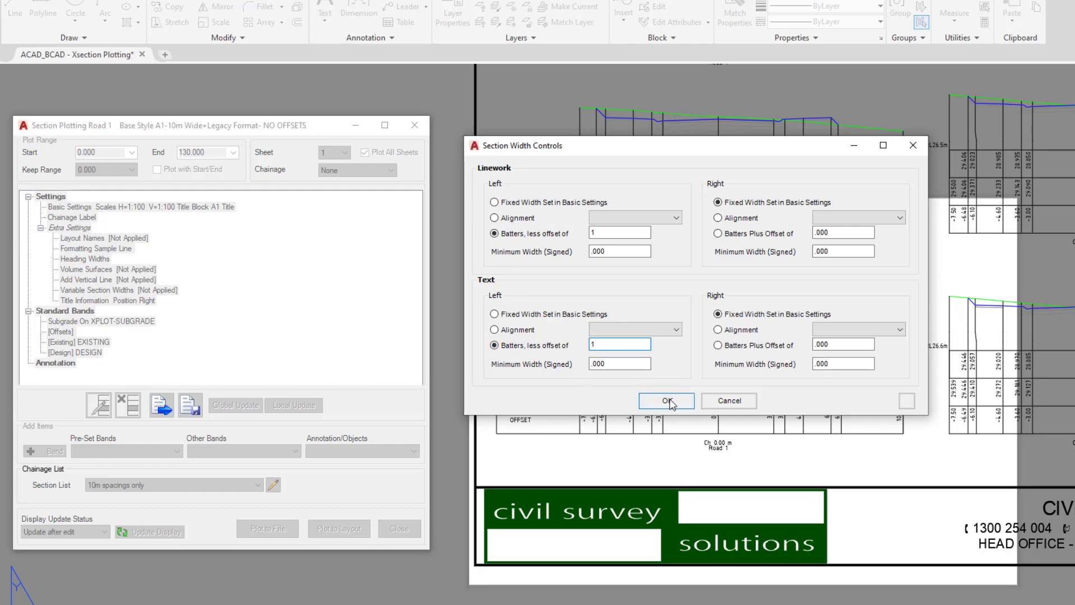
left_click(667, 401)
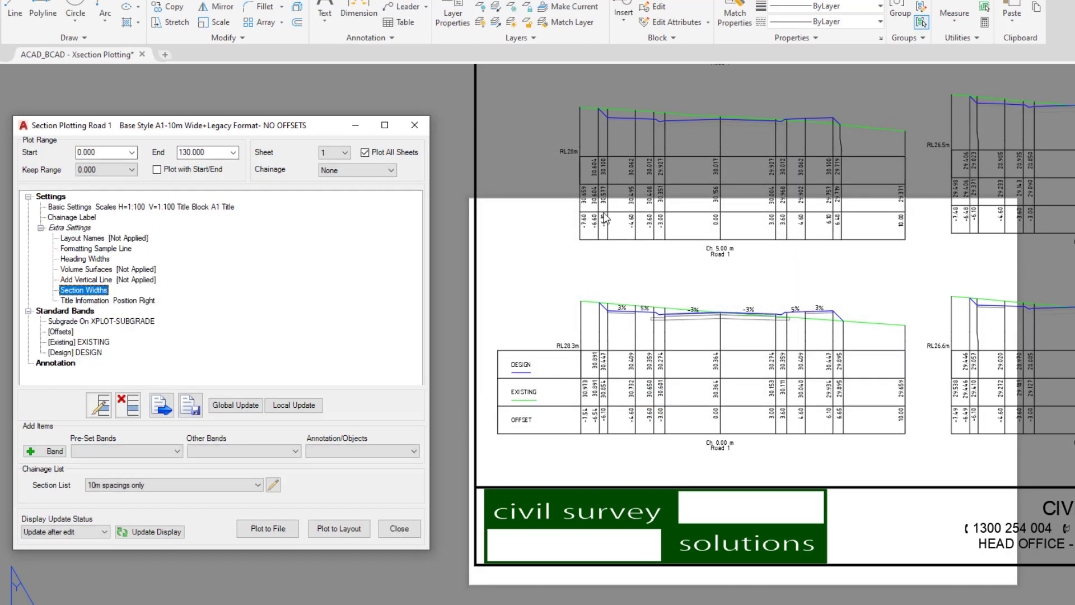
scroll(589, 215, "up", 6)
scroll(586, 258, "down", 4)
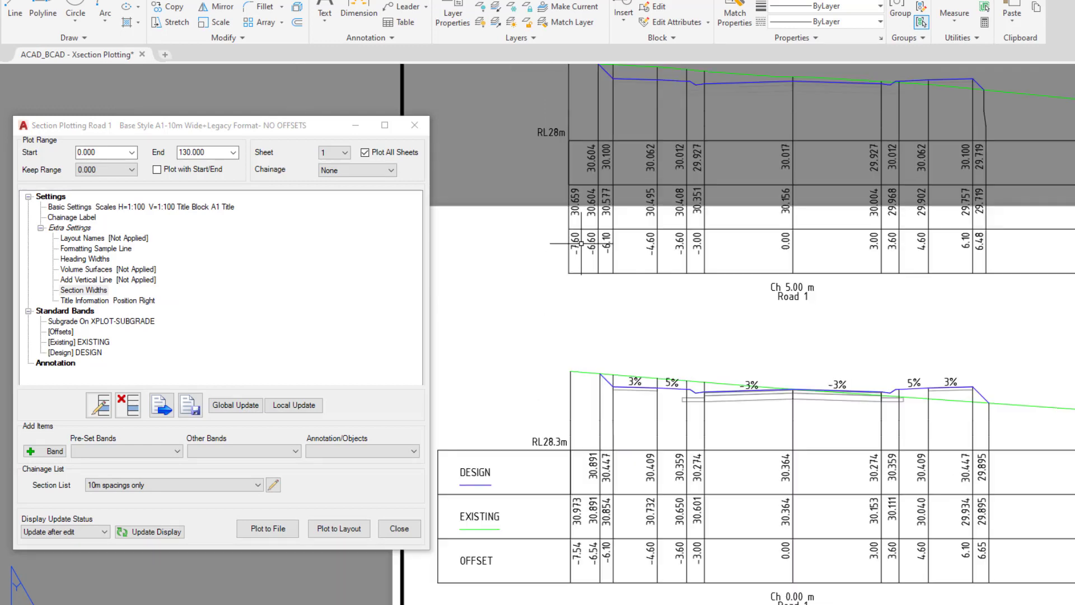
scroll(582, 560, "up", 2)
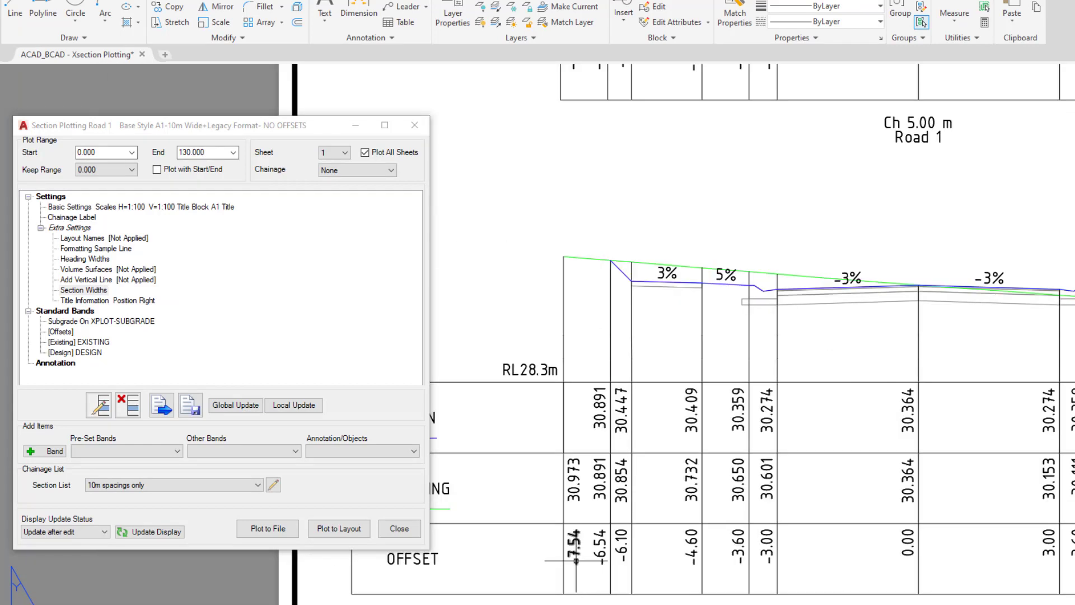
scroll(501, 375, "down", 4)
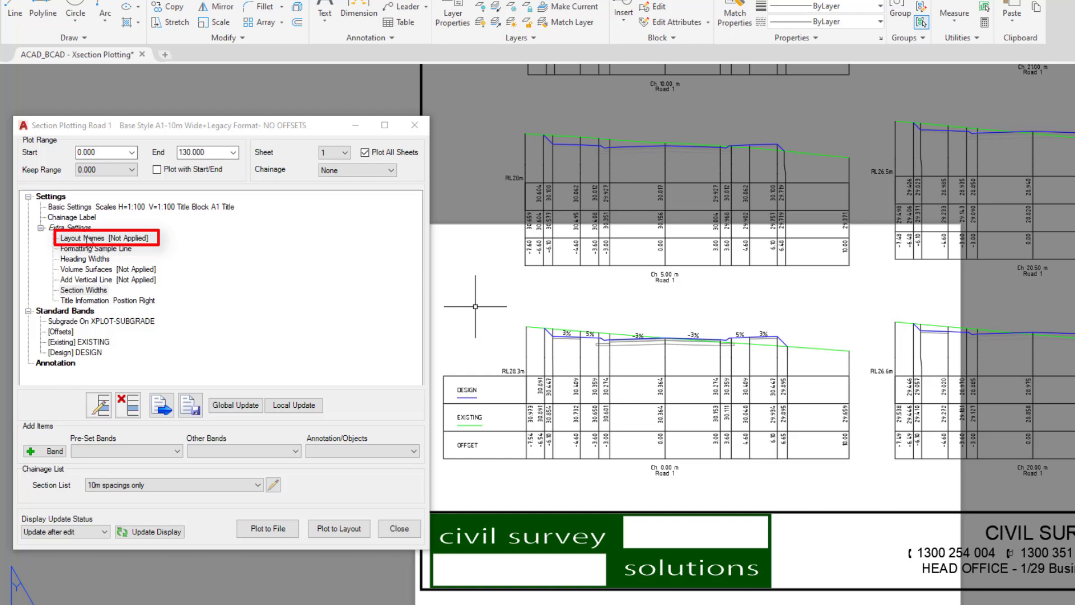
double_click(87, 240)
left_click_drag(209, 31, 577, 145)
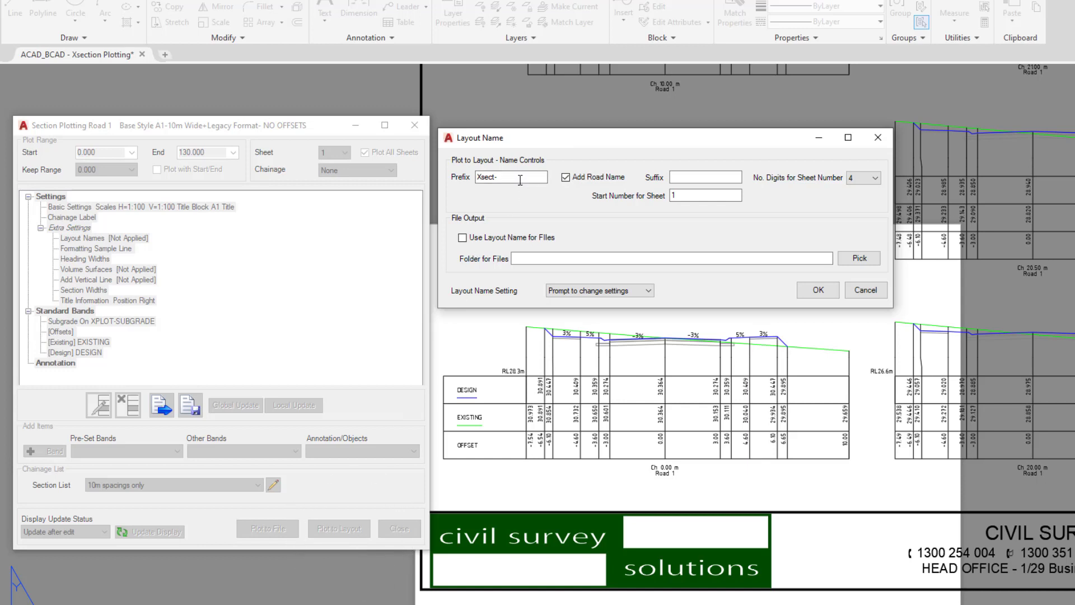
left_click(503, 174)
left_click(869, 294)
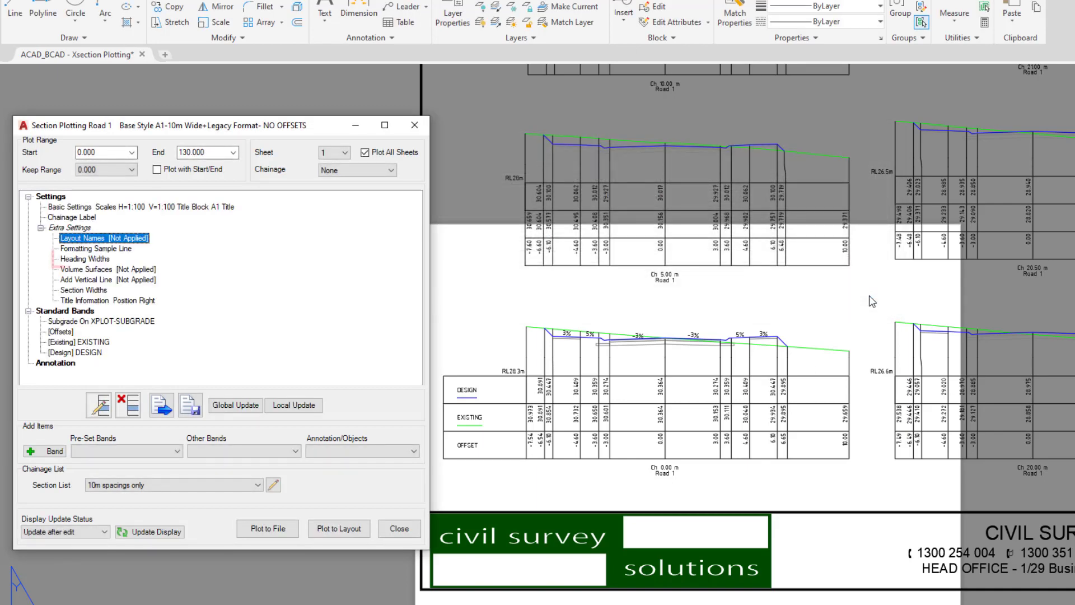
double_click(92, 260)
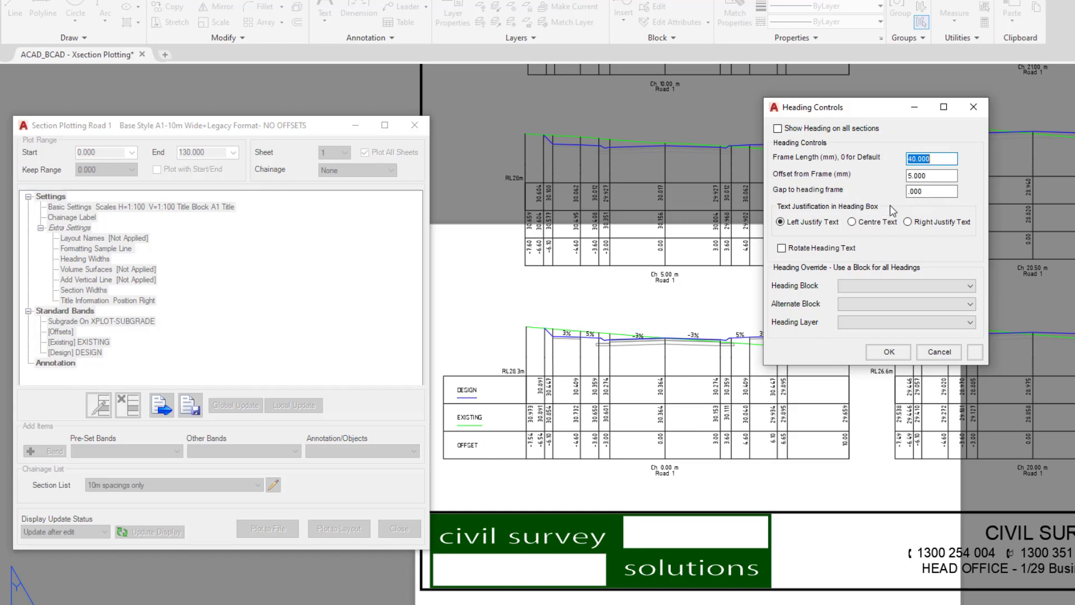
left_click(939, 352)
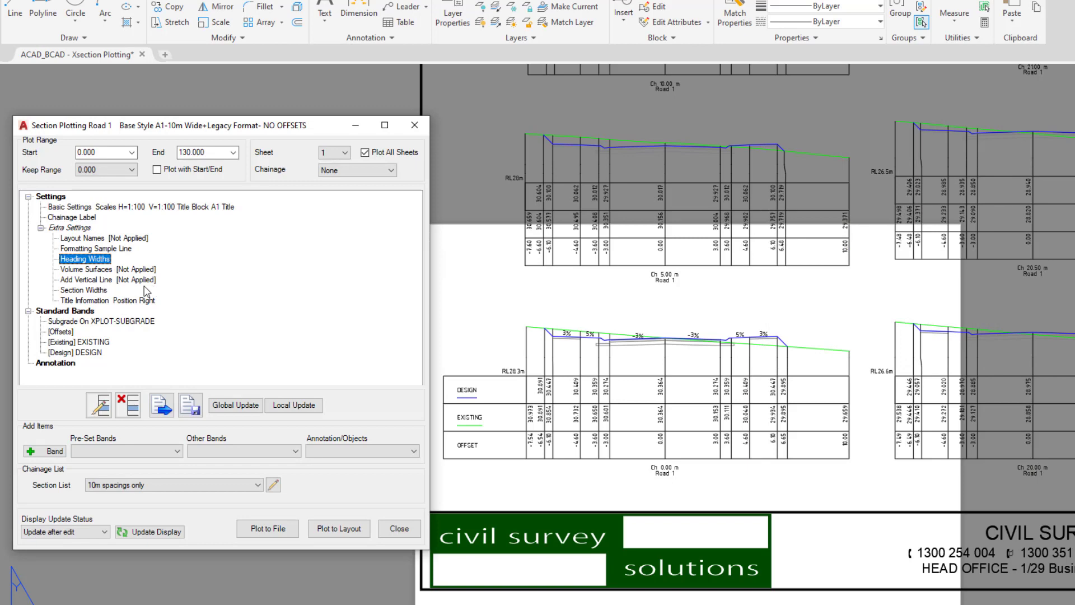
left_click(546, 388)
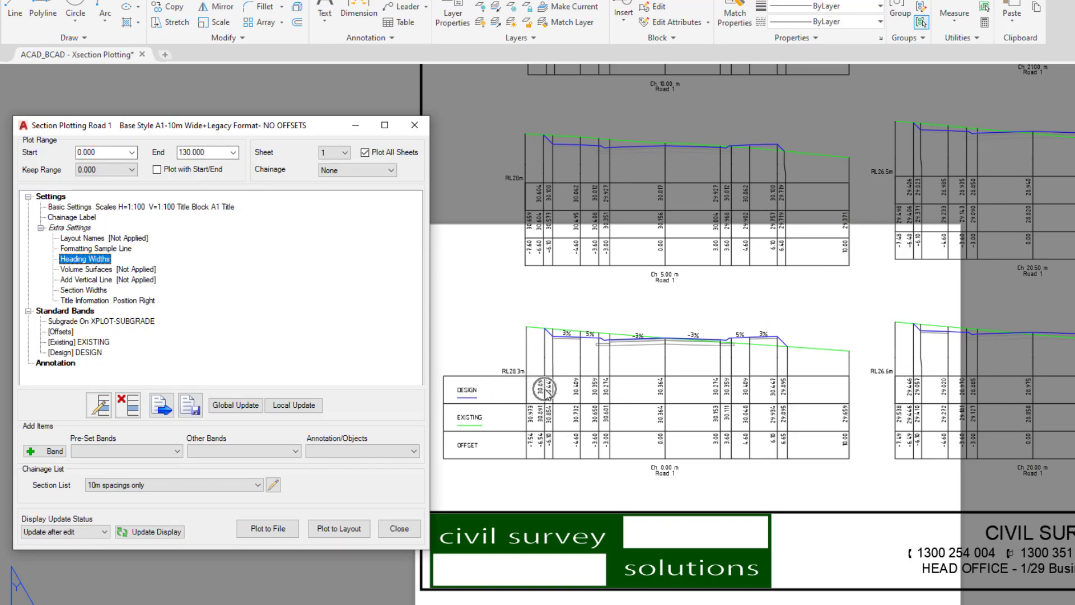